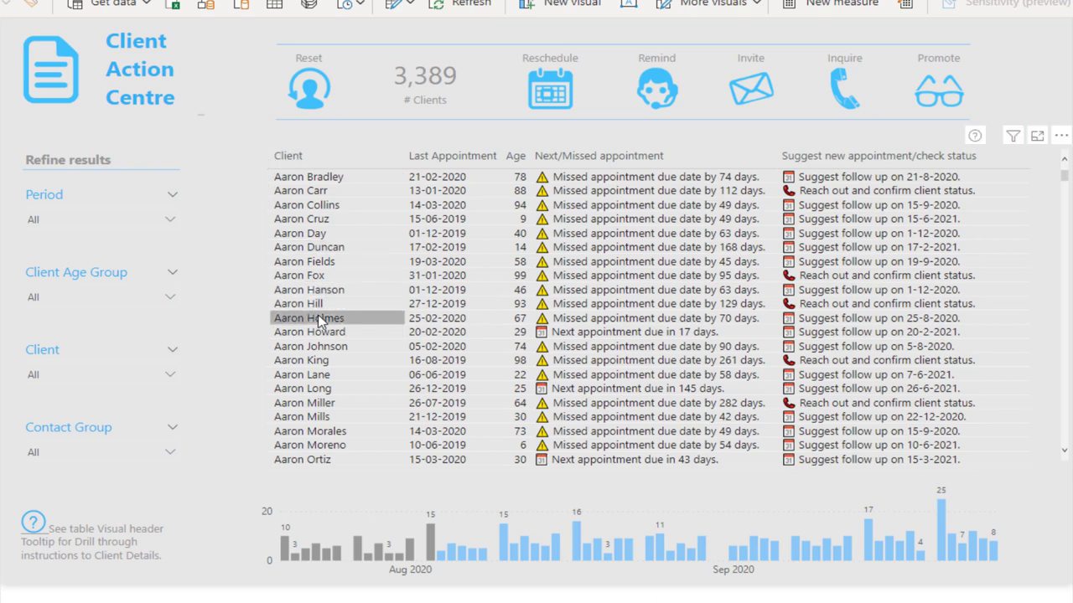
scroll(323, 369, "down", 5)
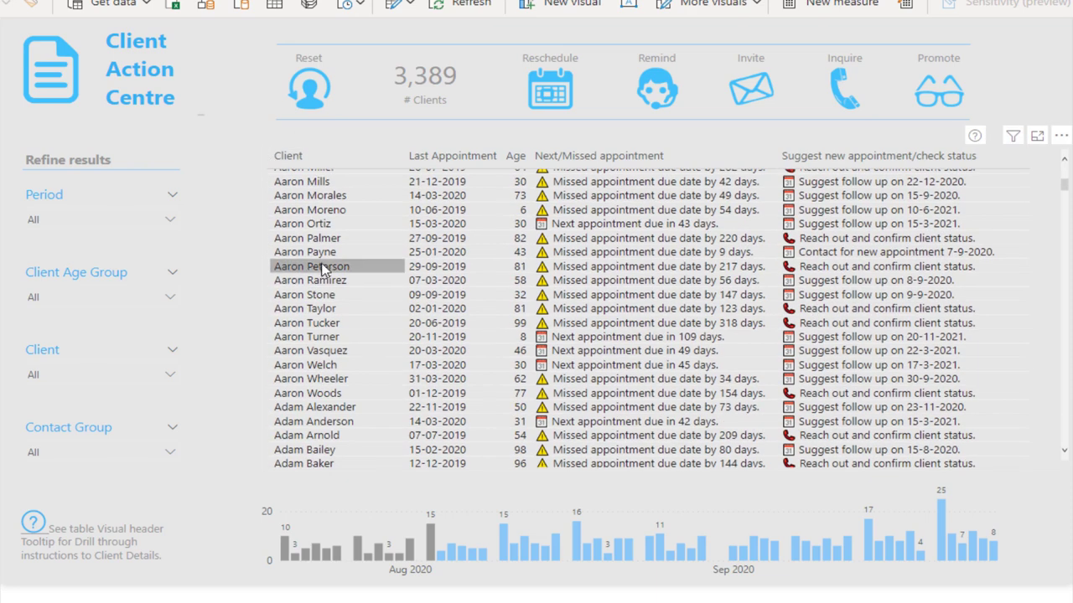
right_click(323, 267)
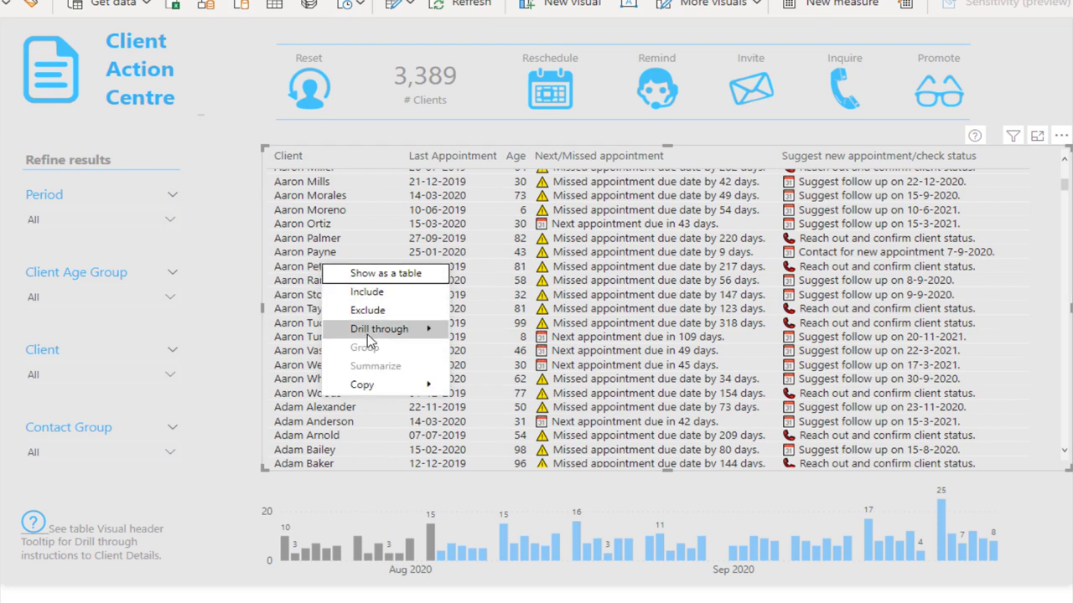
mouse_move(371, 341)
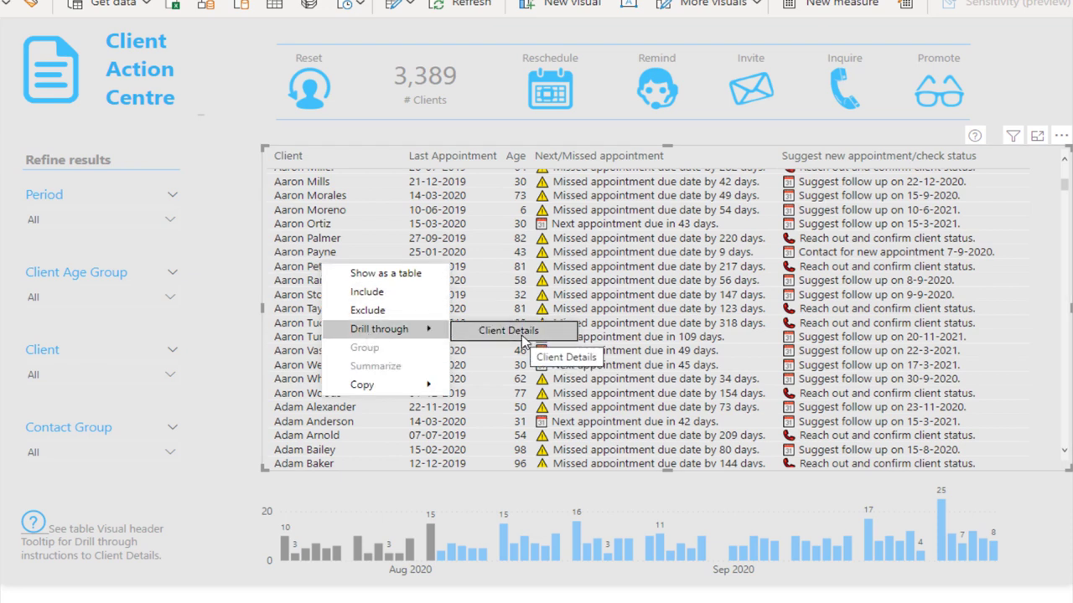
left_click(238, 323)
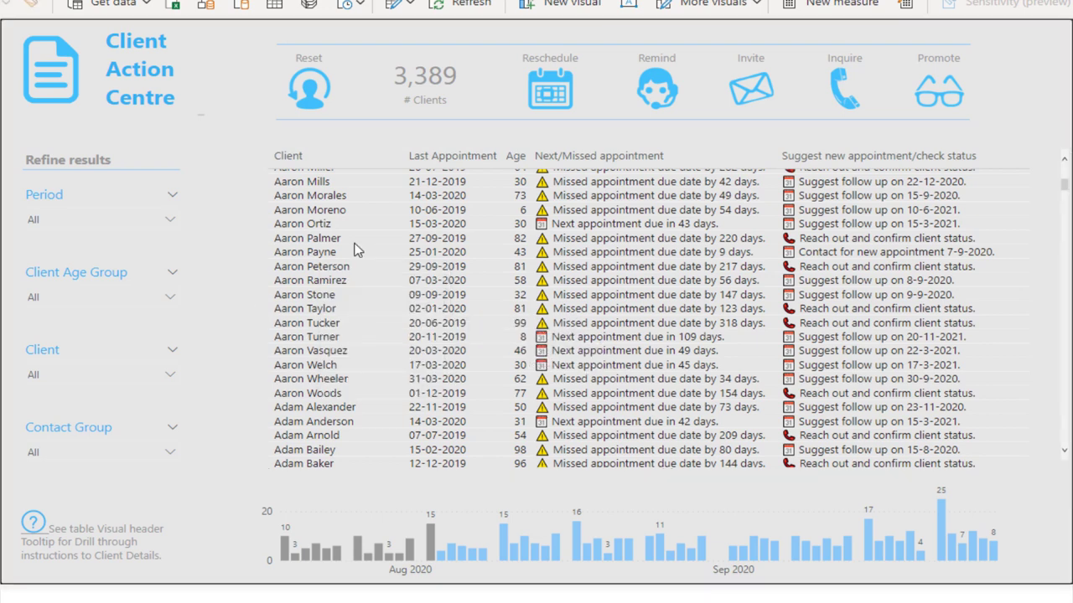
scroll(377, 280, "up", 5)
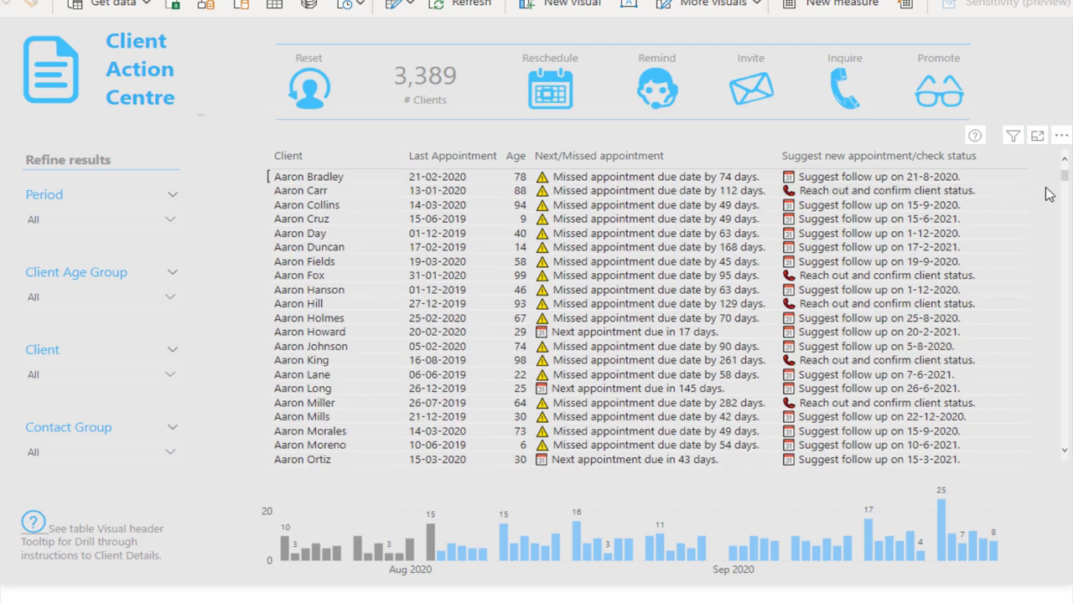
right_click(326, 332)
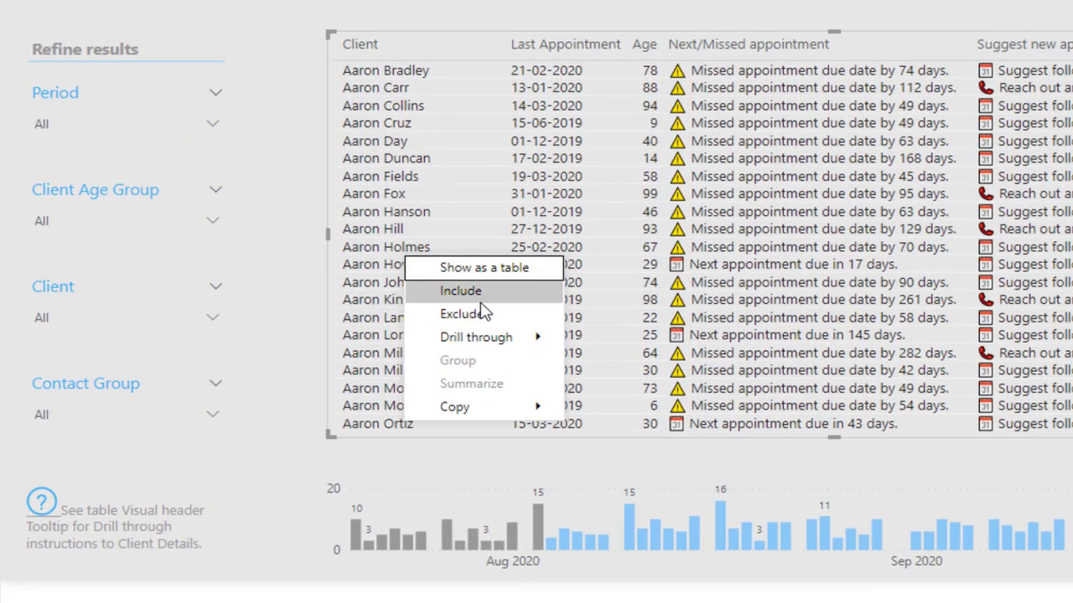
mouse_move(478, 338)
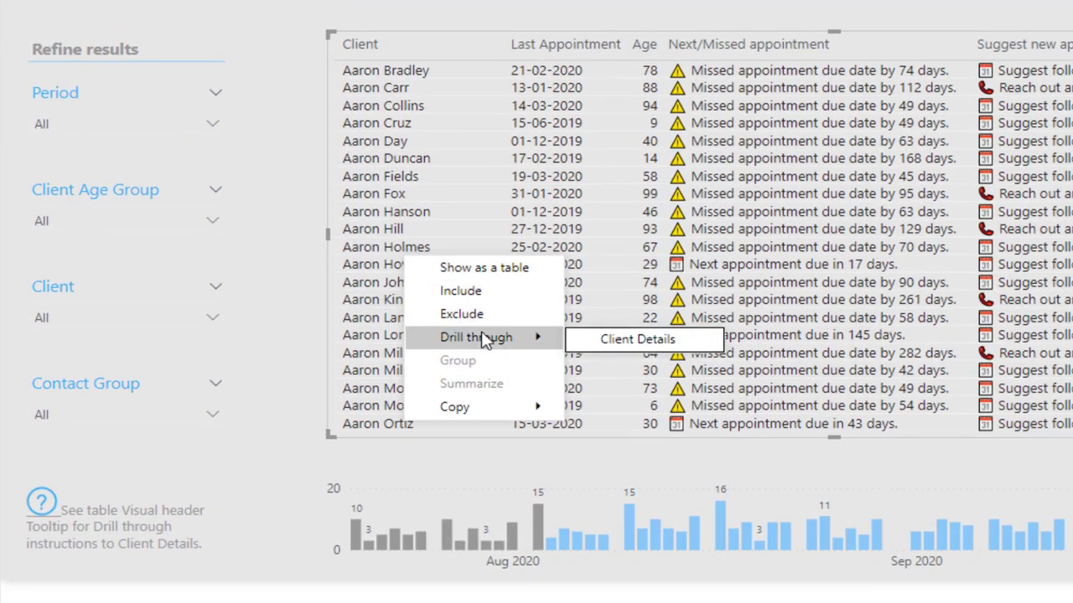
left_click(615, 346)
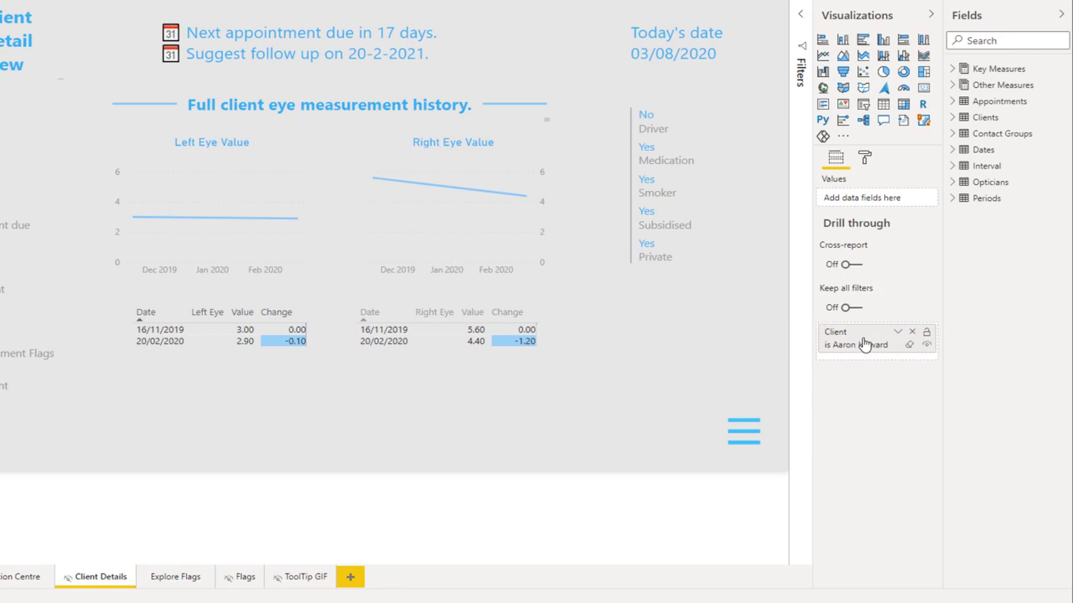
mouse_move(861, 338)
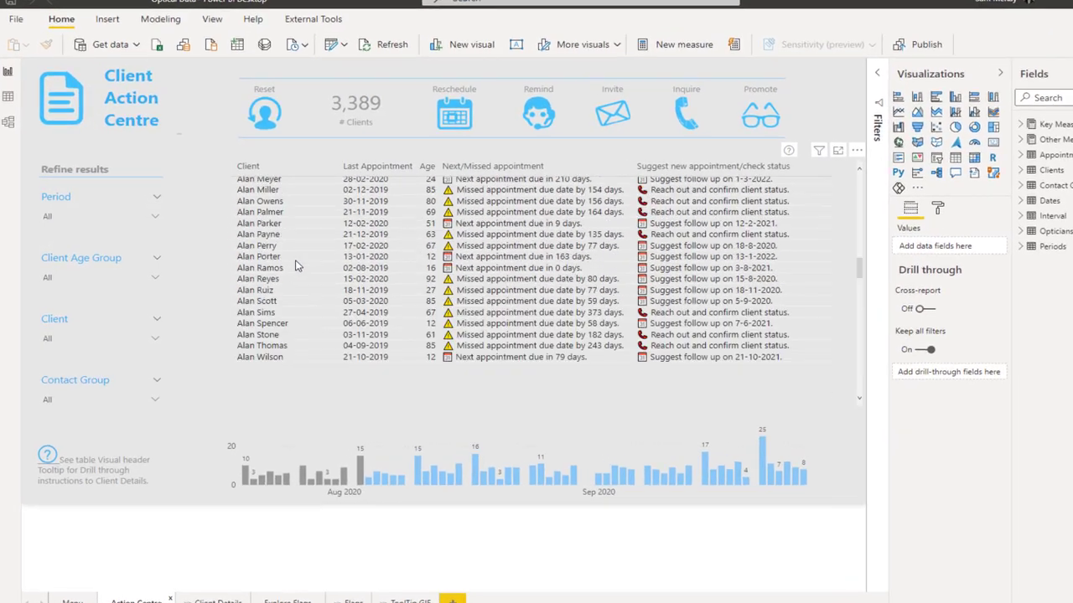
scroll(295, 266, "down", 10)
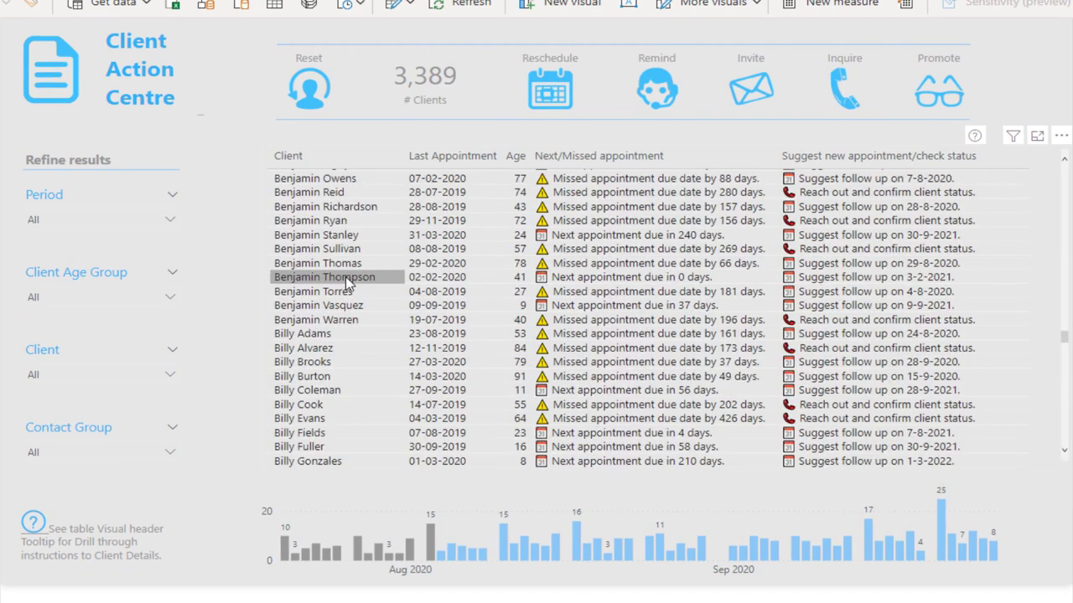
right_click(347, 280)
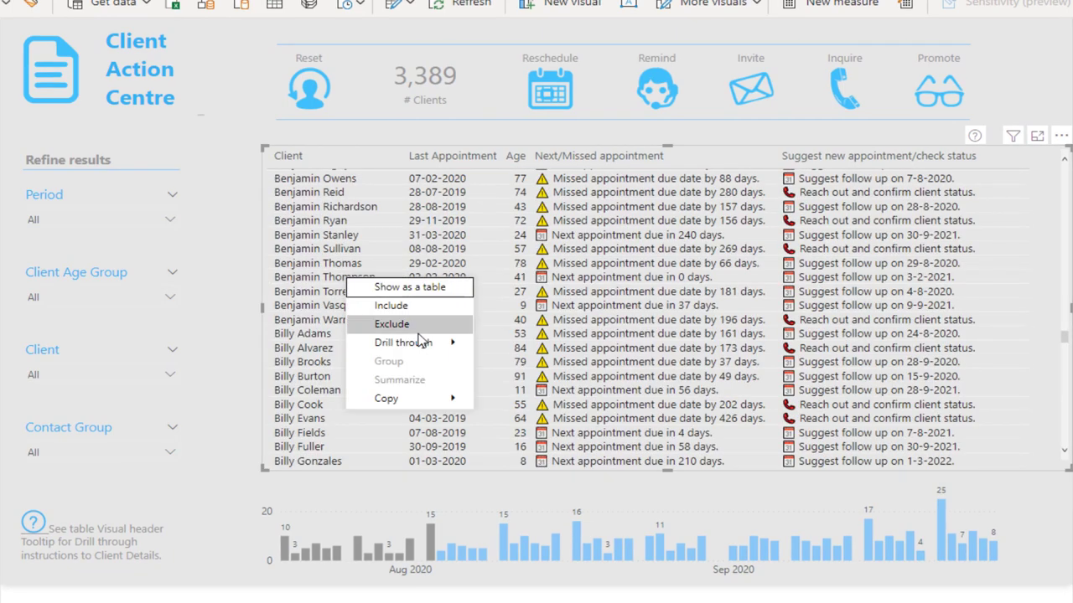
mouse_move(419, 342)
left_click(489, 344)
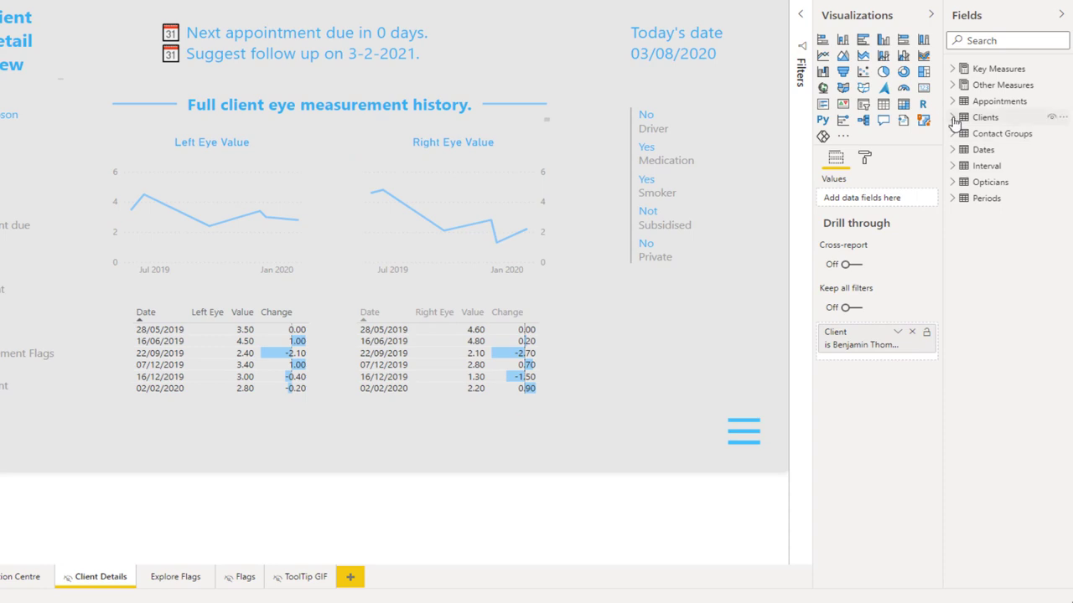
left_click(953, 119)
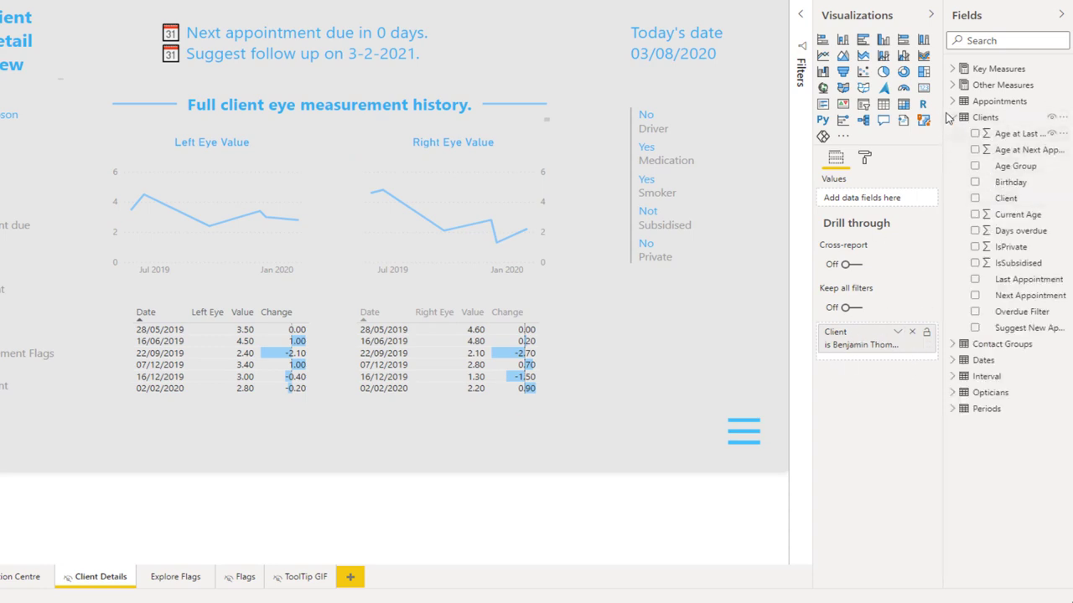
left_click(953, 118)
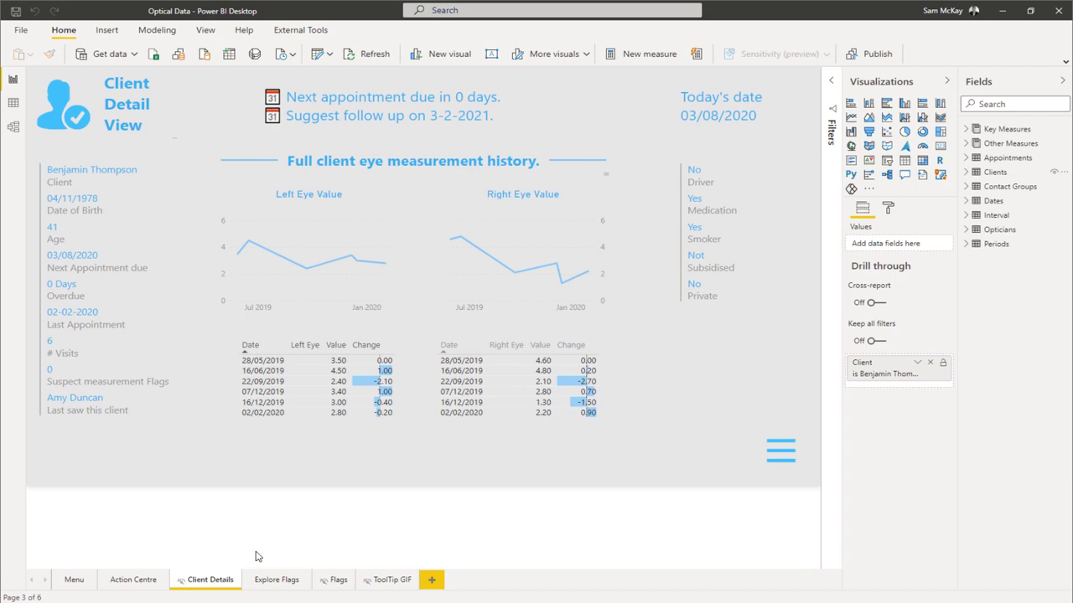
left_click(124, 587)
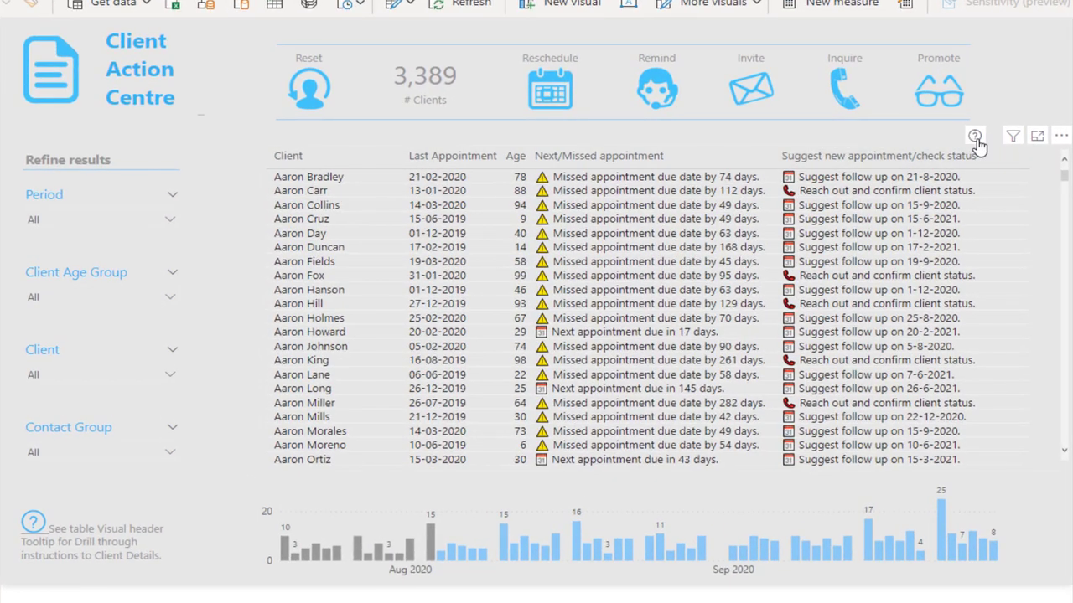
mouse_move(974, 139)
right_click(673, 295)
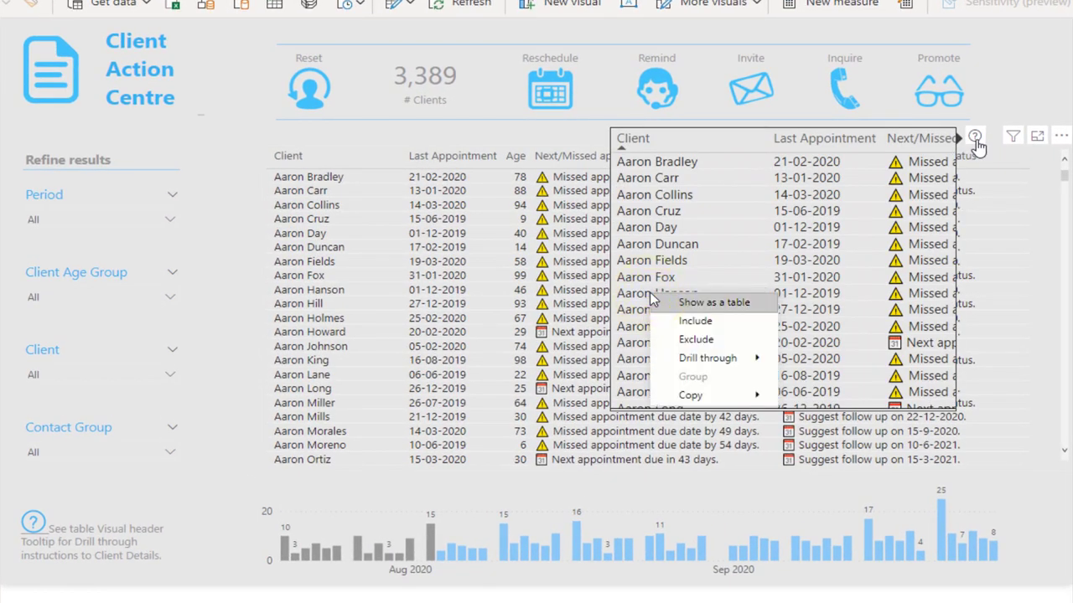
mouse_move(706, 359)
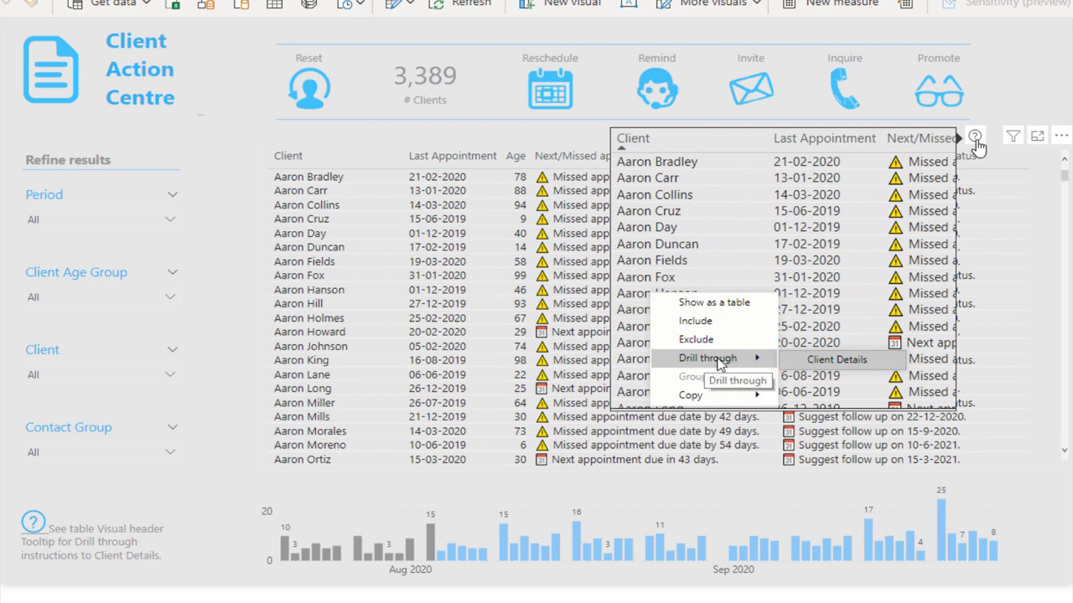
left_click(838, 360)
right_click(651, 294)
left_click(239, 324)
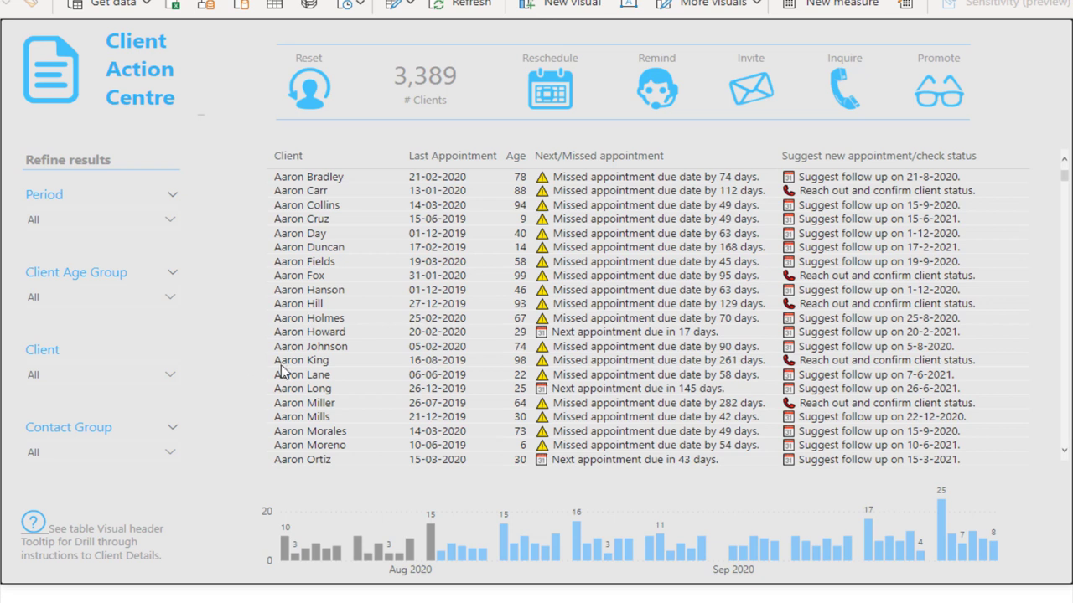
right_click(298, 394)
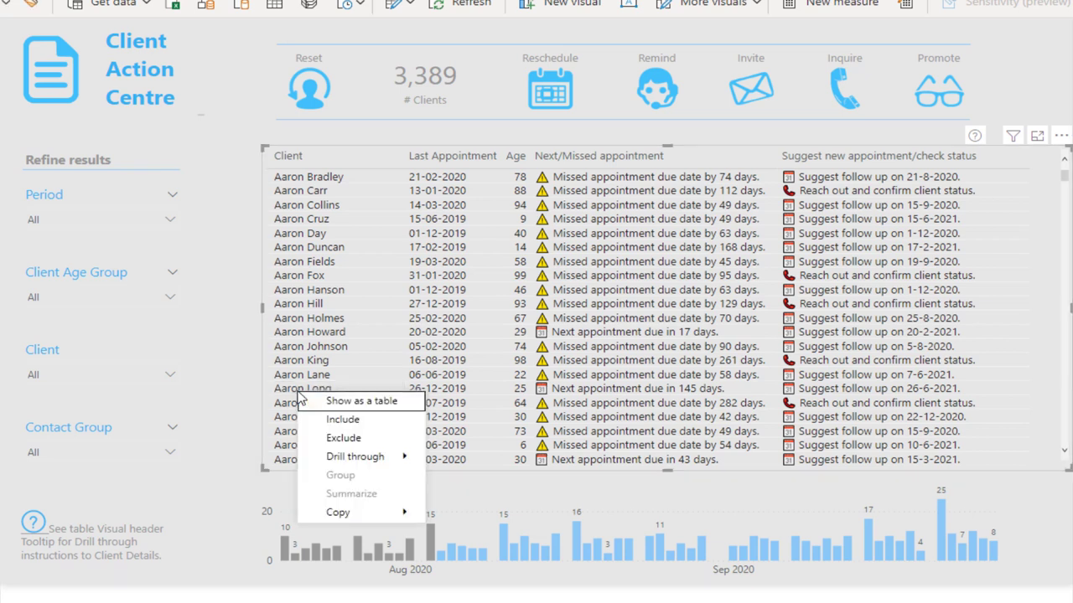
mouse_move(343, 463)
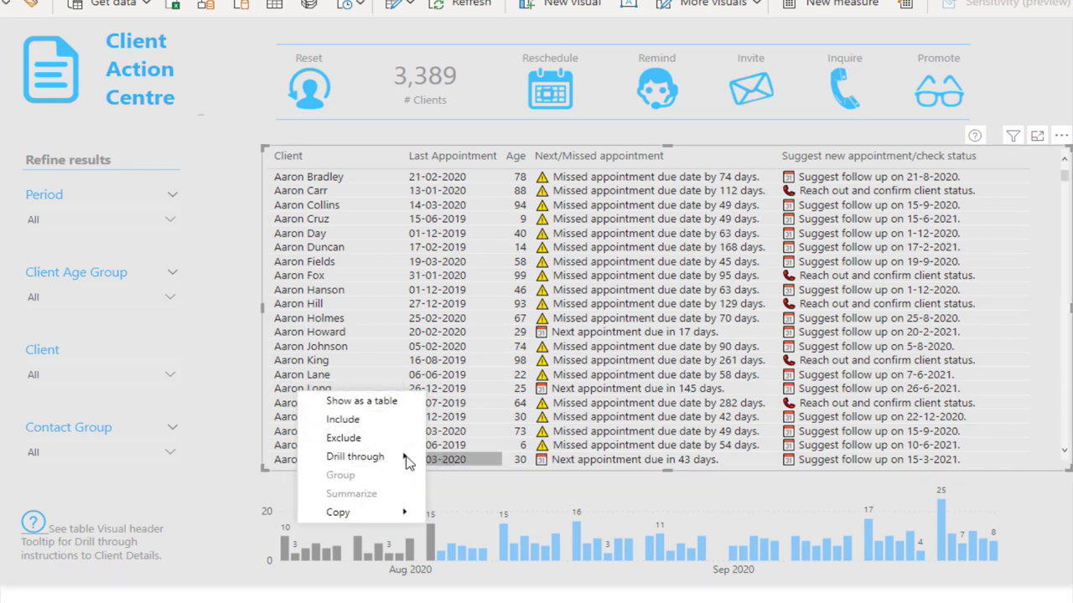
key("Escape")
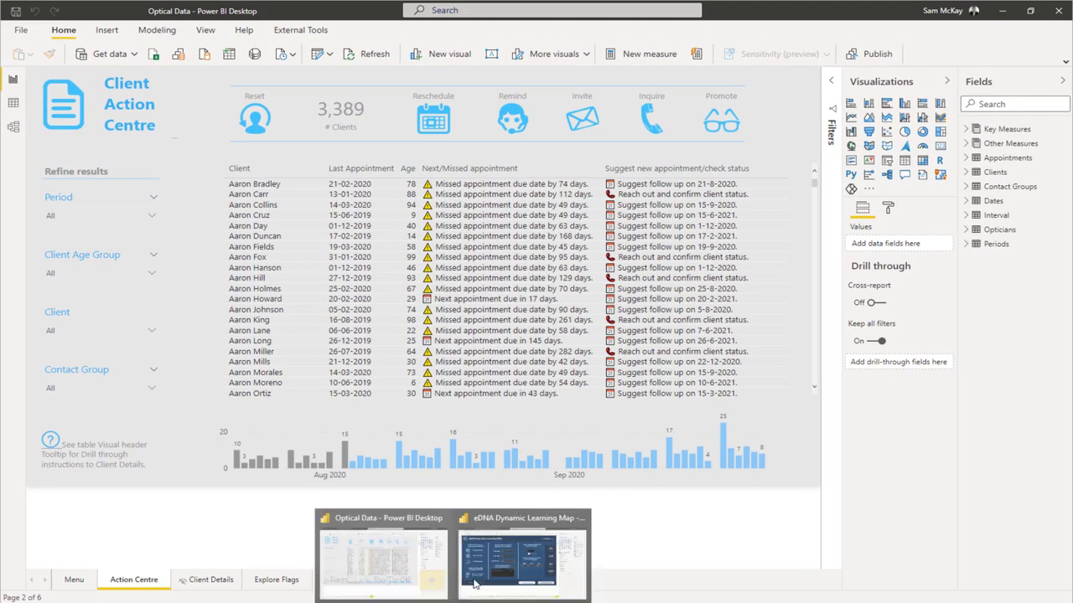
left_click(554, 588)
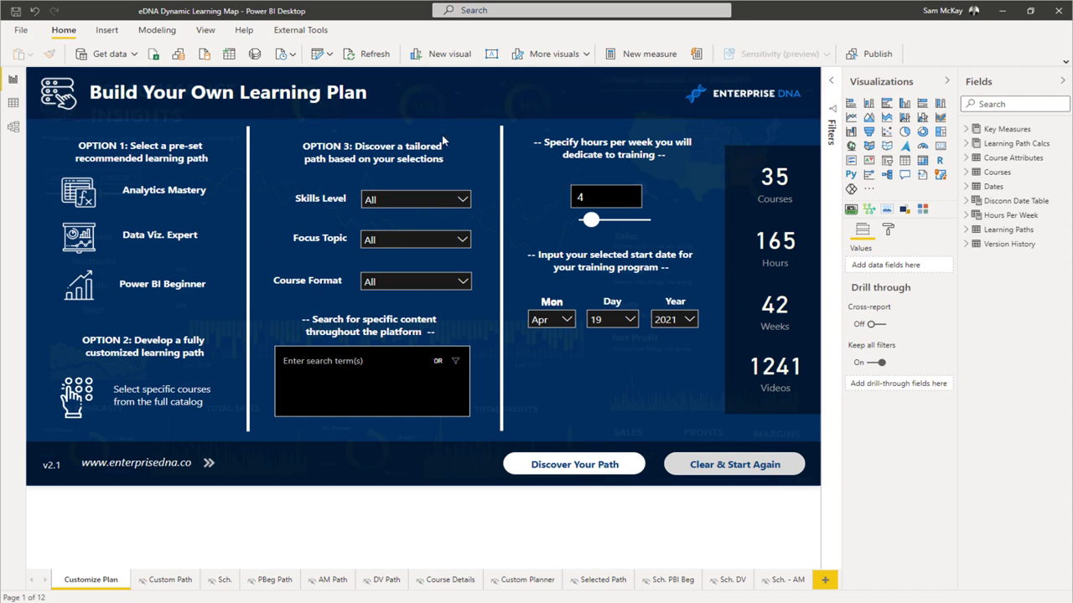
Collapse the Visualizations pane, set Skills Level to Beginner, and run Discover Your Path.
left_click(947, 82)
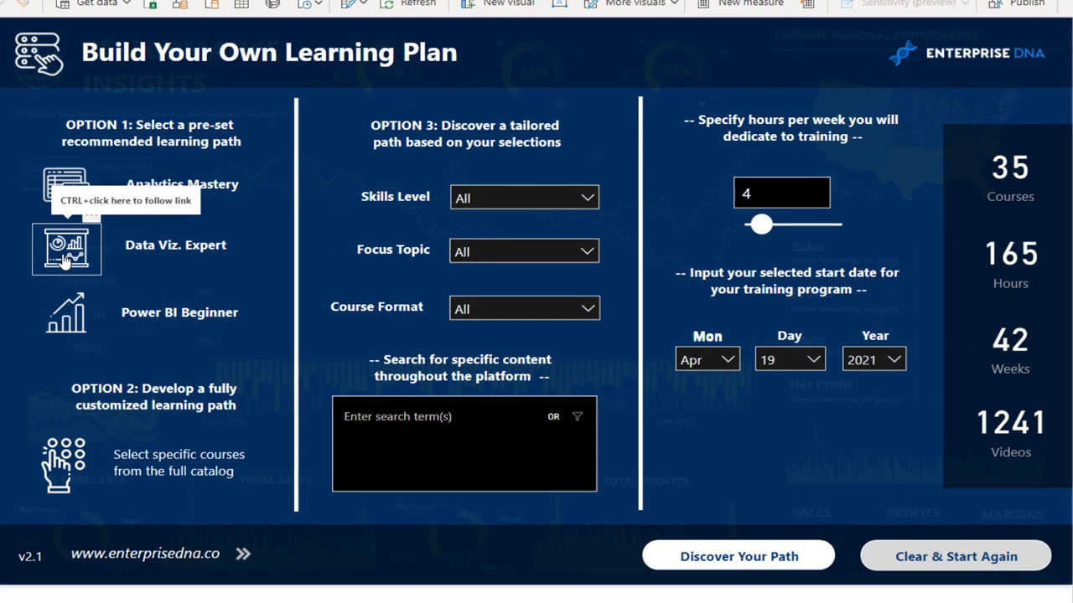
left_click(589, 199)
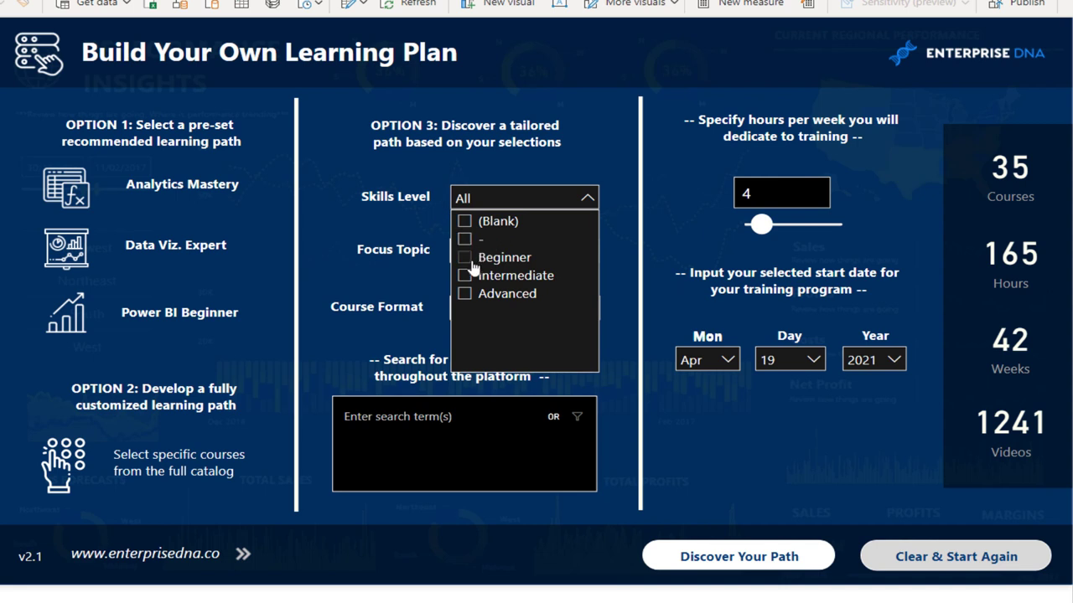
left_click(472, 259)
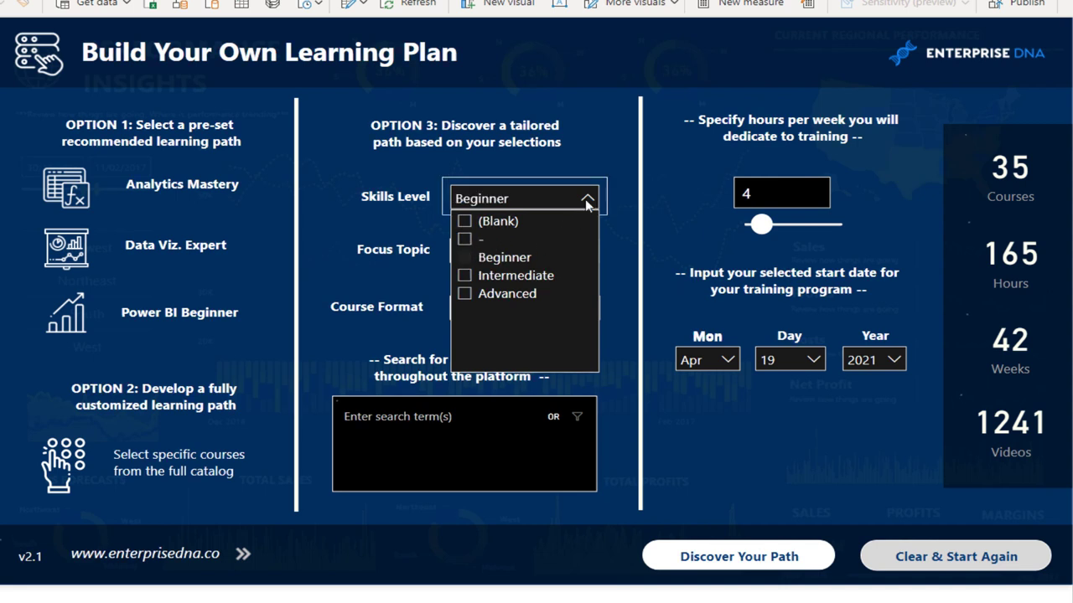
left_click(587, 199)
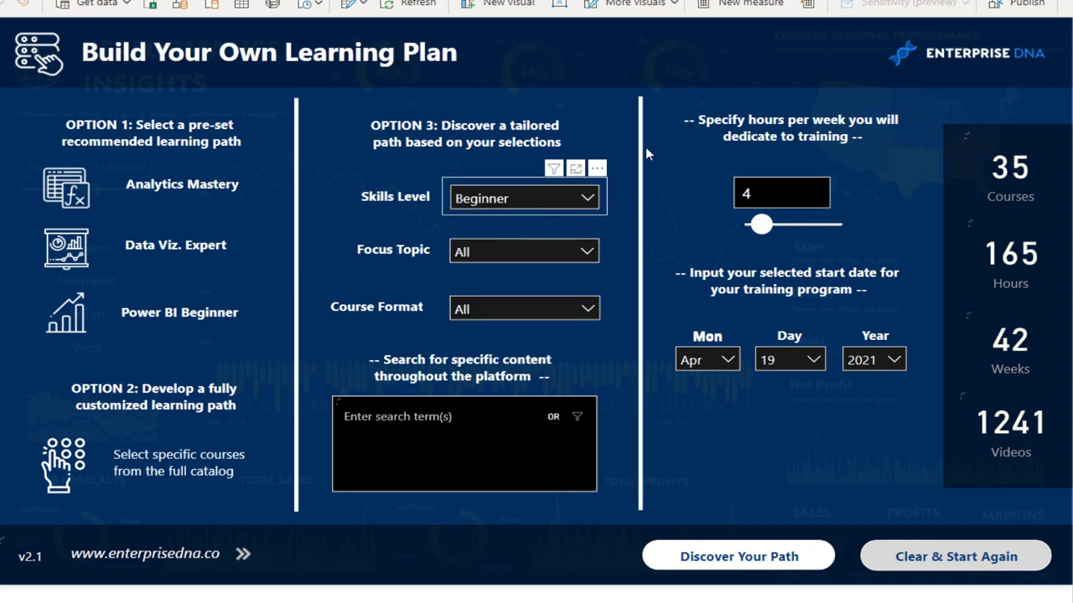
left_click(727, 564)
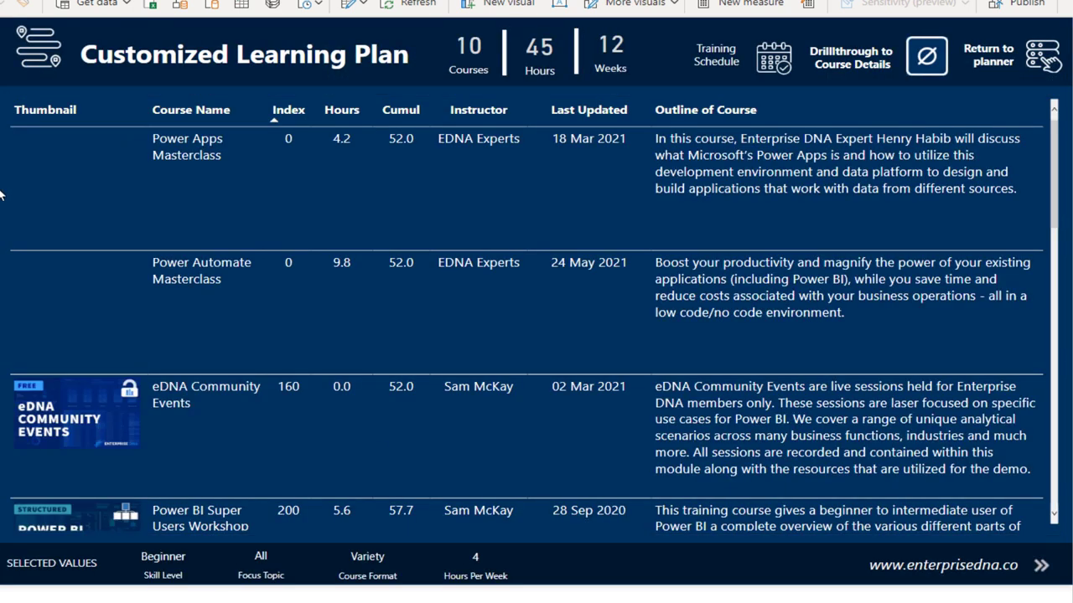
Scroll the course table and select the Power BI Super Users Workshop row.
scroll(231, 200, "down", 3)
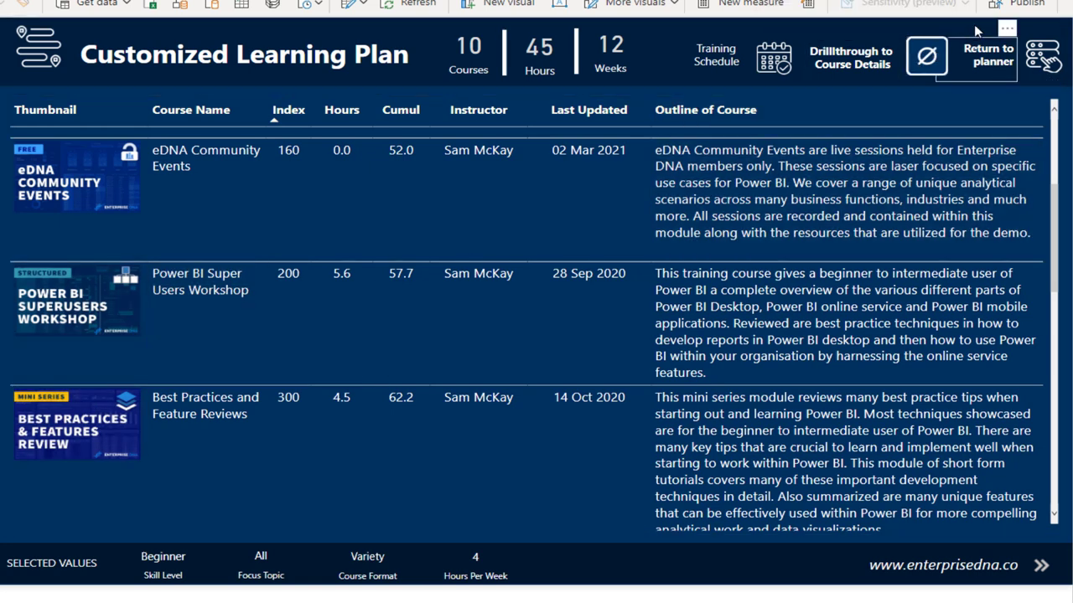
scroll(114, 411, "down", 3)
scroll(114, 410, "up", 4)
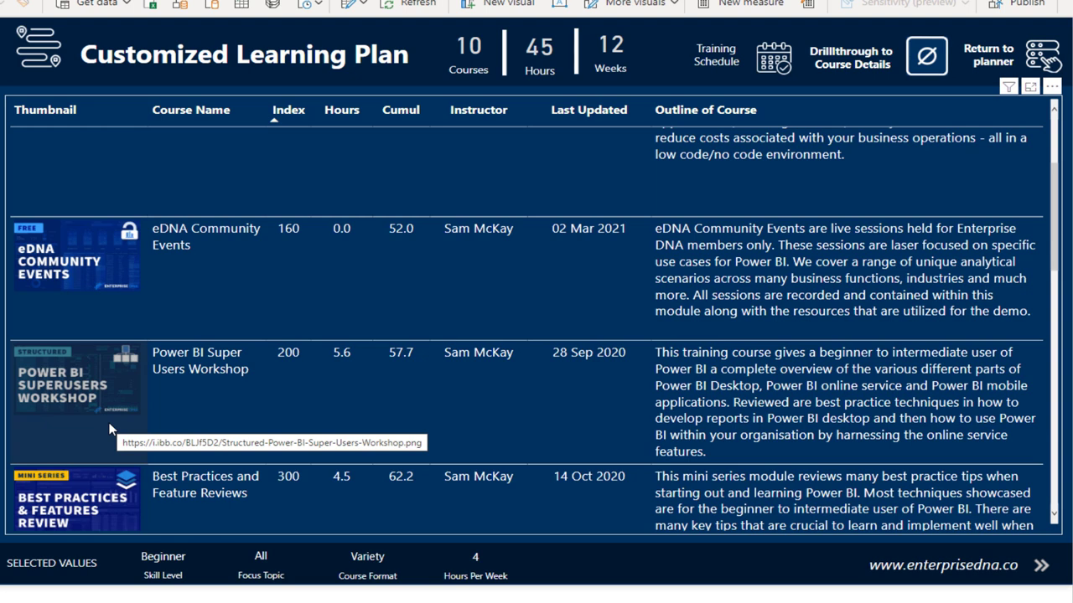
left_click(108, 422)
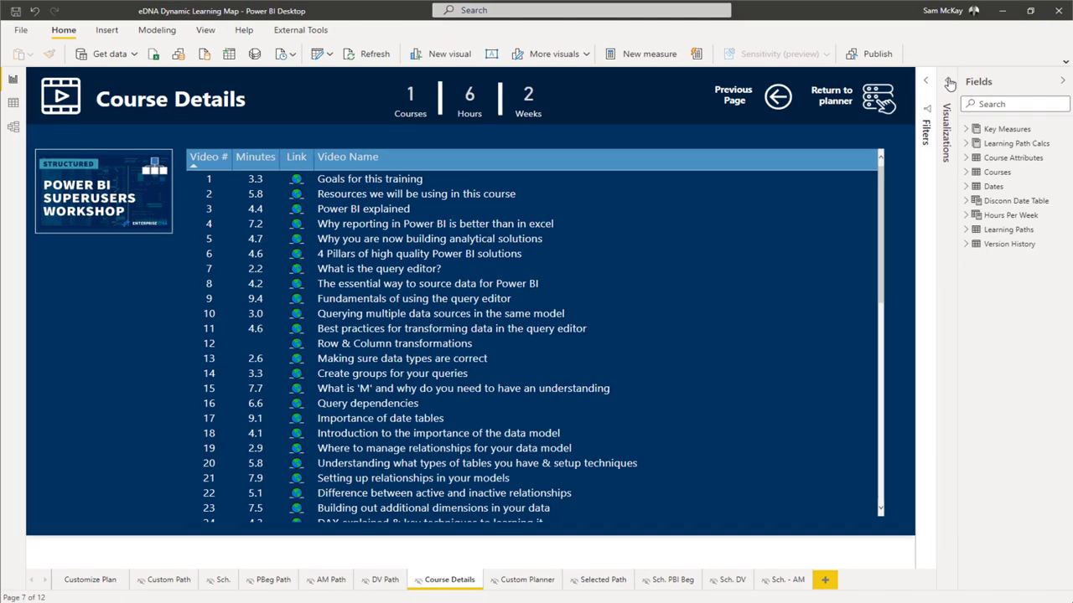
Expand the Visualizations pane to view the Course Details page's drill-through fields.
left_click(950, 84)
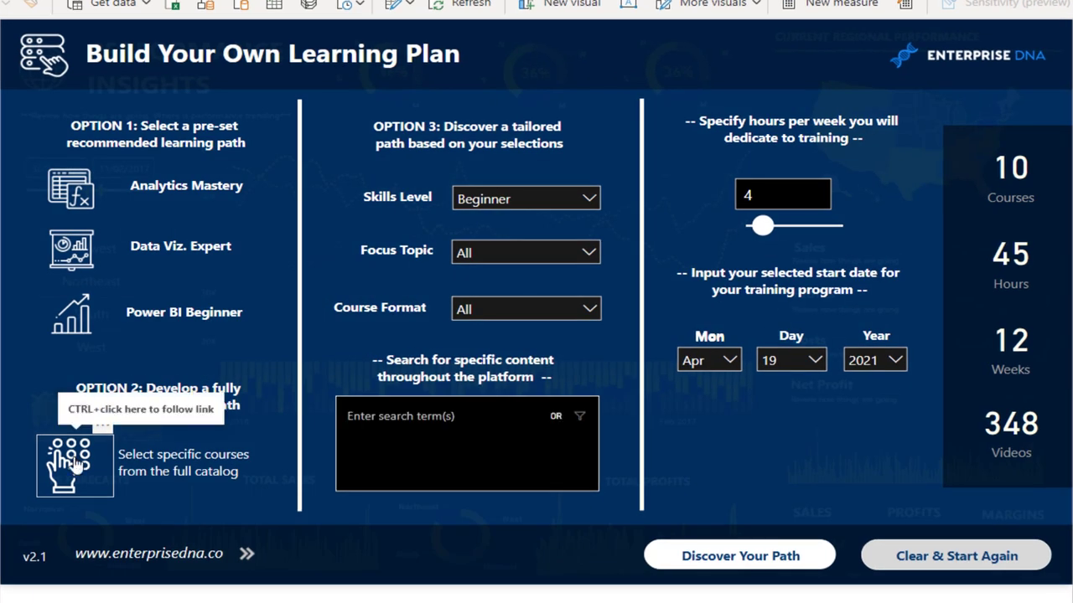
Build a plan from catalog courses including Financial Reporting w/ Power BI and Data Vizualization Tips.
left_click(73, 461, "ctrl")
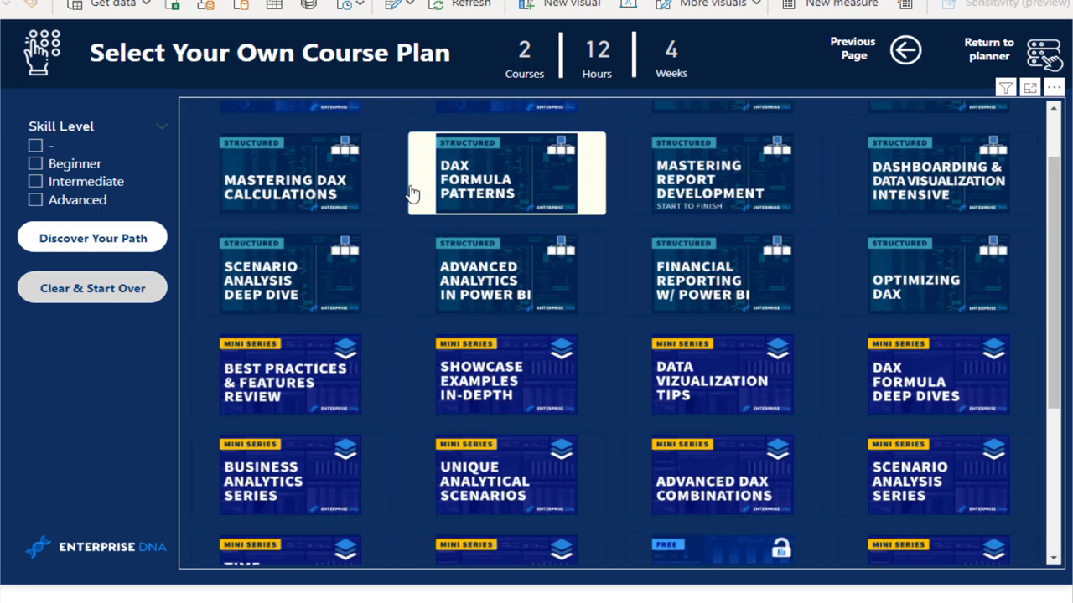
left_click(345, 188, "ctrl")
left_click(629, 291)
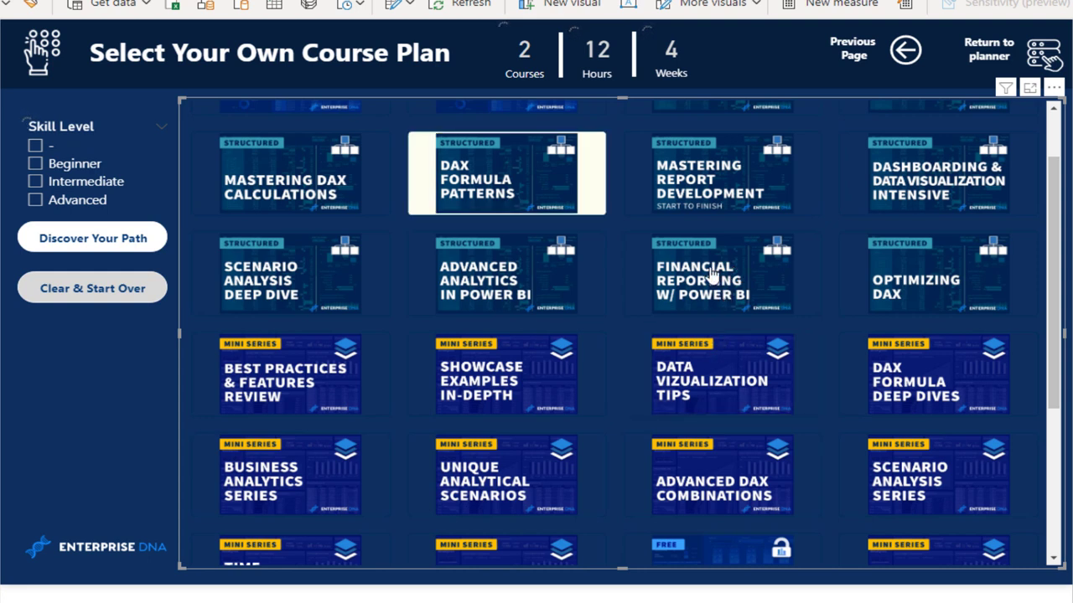
left_click(712, 276)
left_click(702, 382)
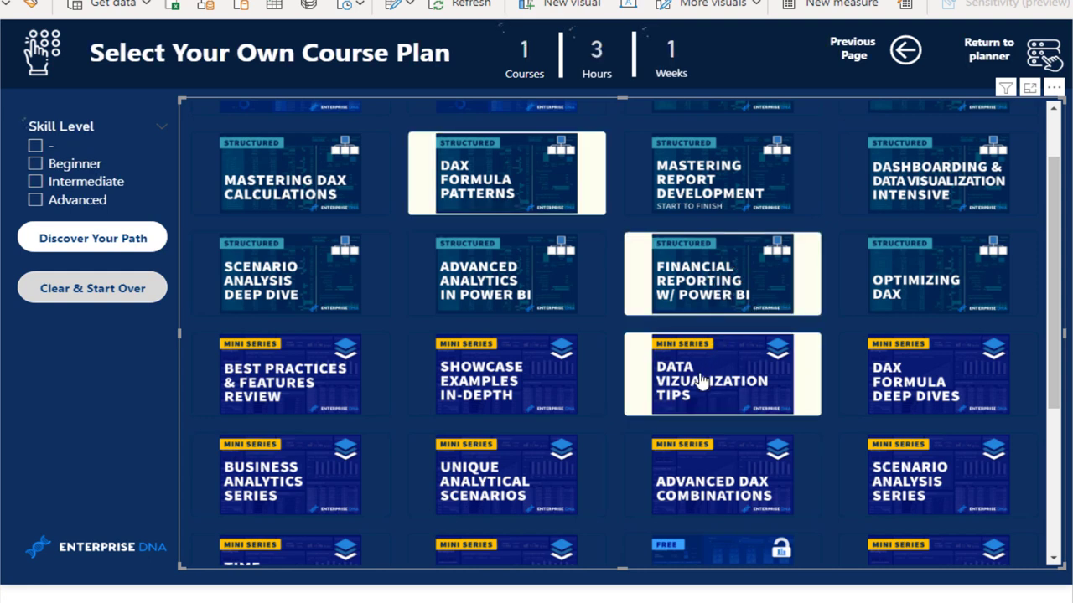
left_click(100, 239)
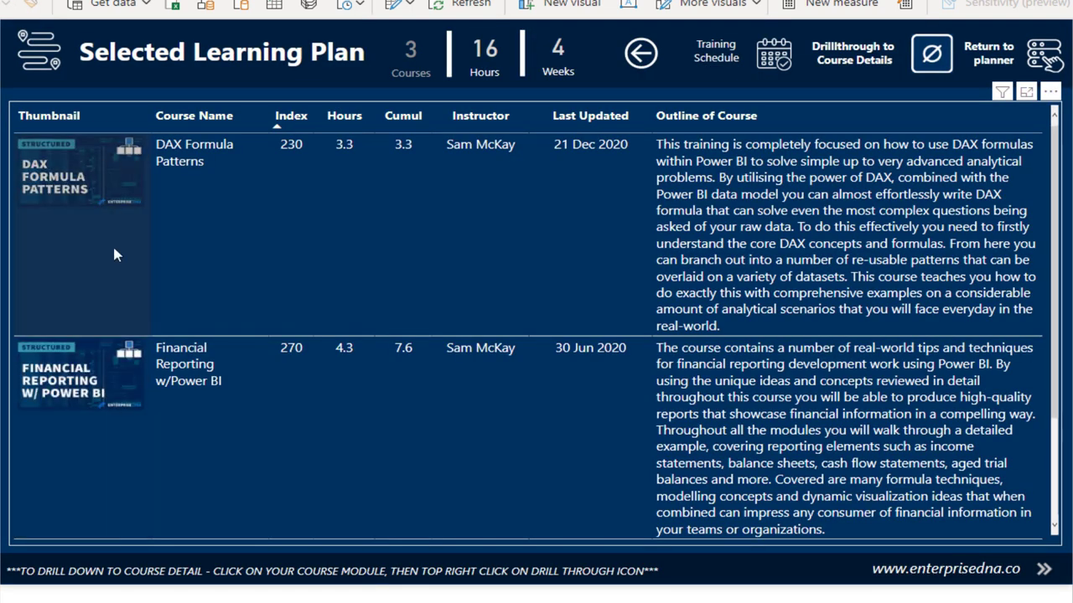
Select DAX Formula Patterns in the plan table and try the drill-through option.
left_click(79, 274)
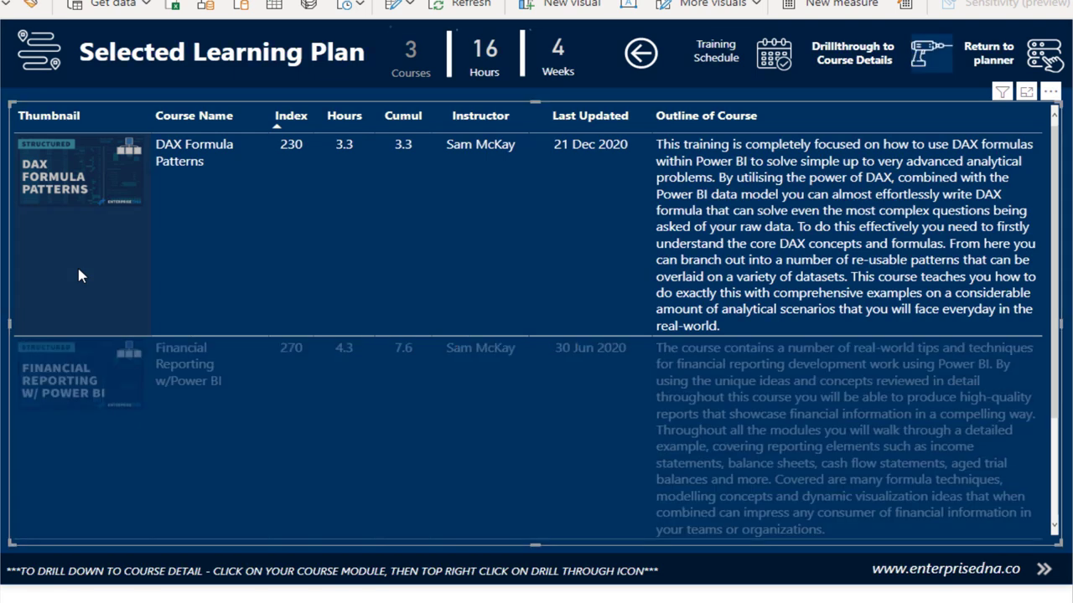
left_click(941, 87)
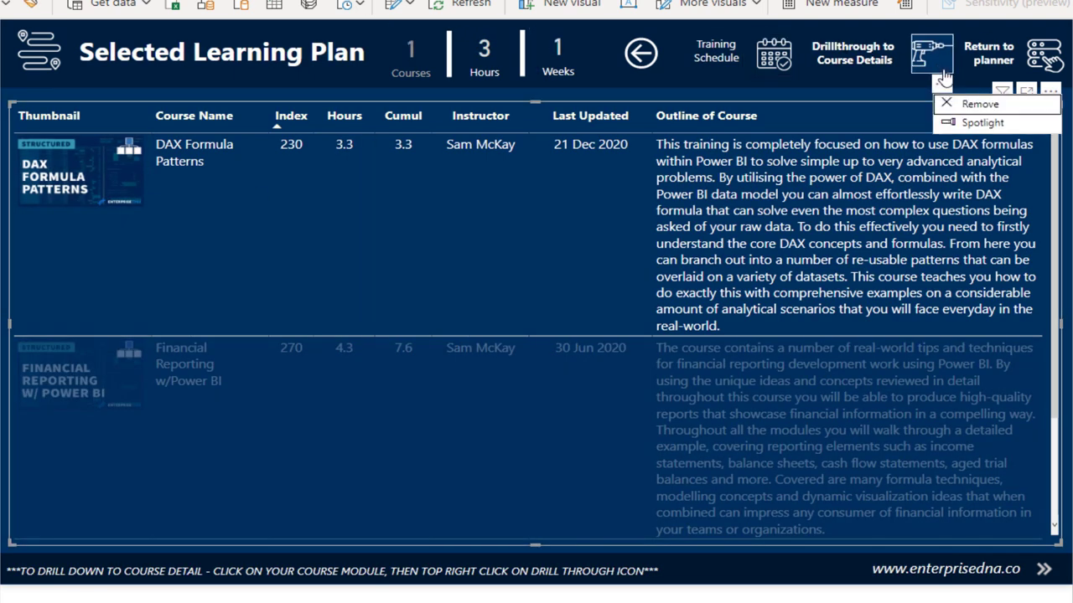
left_click(942, 74)
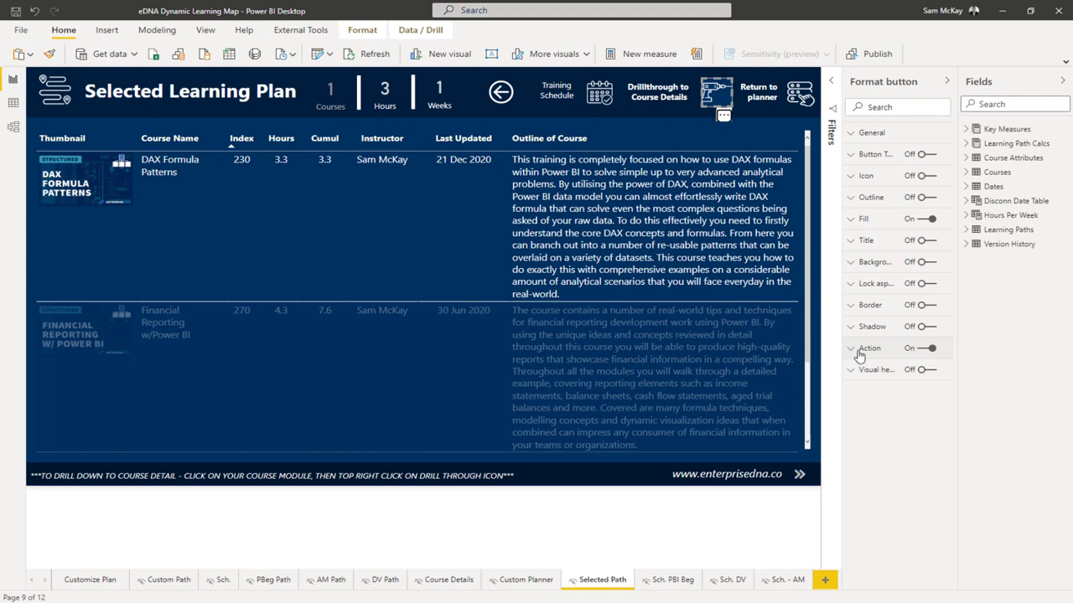
Confirm the course table row offers Drill through to Course Details.
left_click(101, 216)
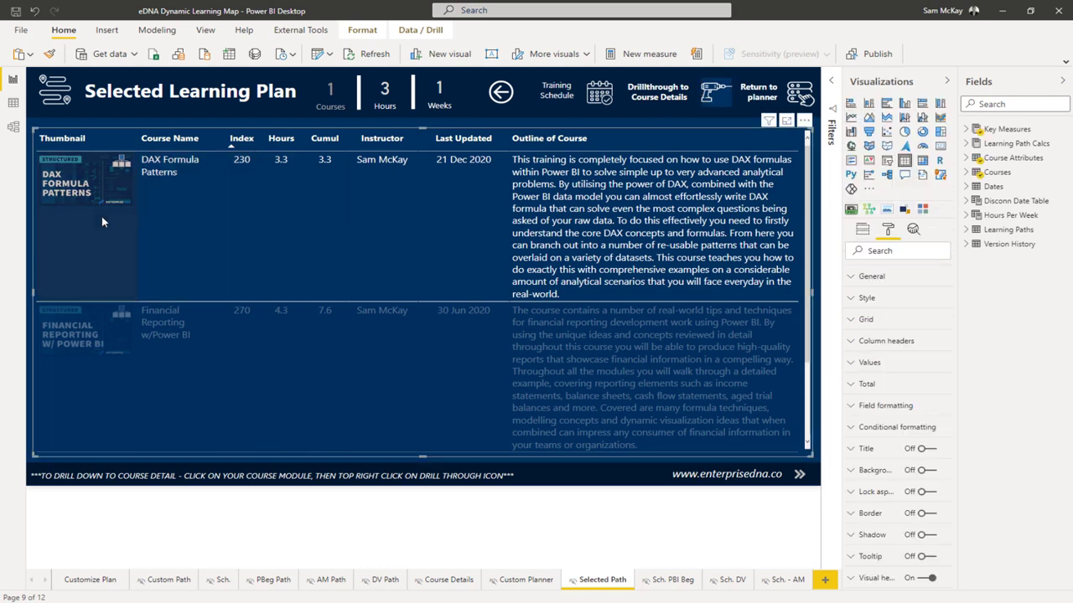
right_click(102, 216)
mouse_move(144, 265)
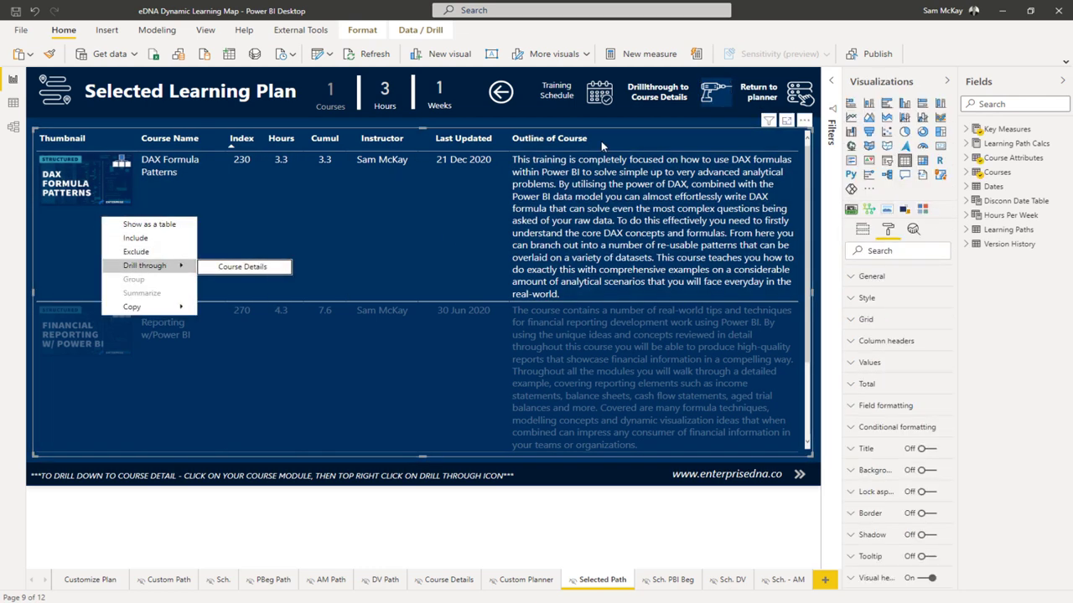
Confirm the button's action type is Drill through with Course Details as destination.
left_click(724, 102)
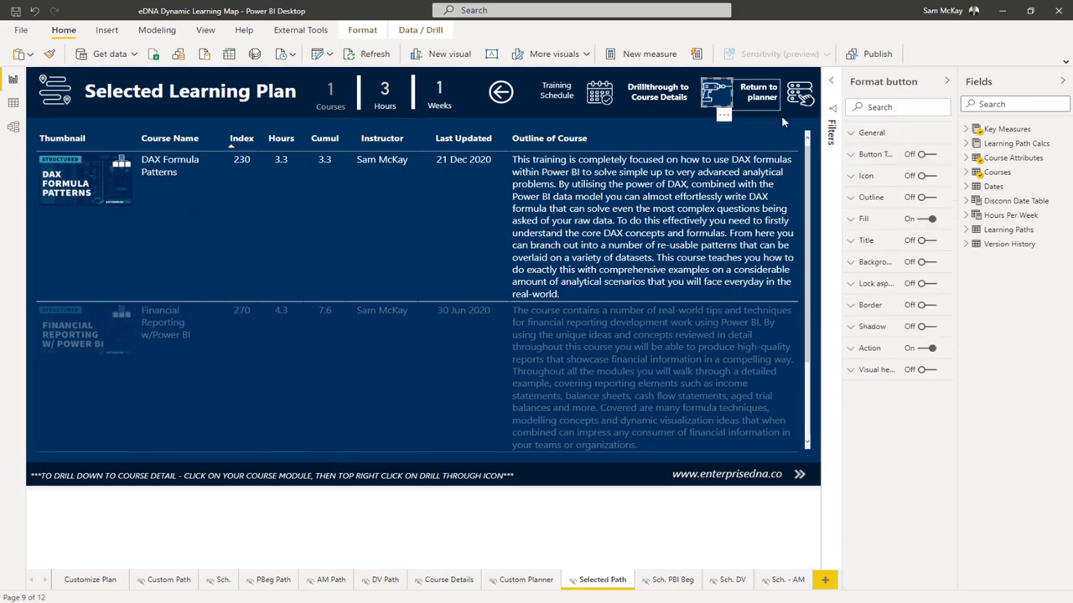
left_click(875, 352)
left_click(894, 384)
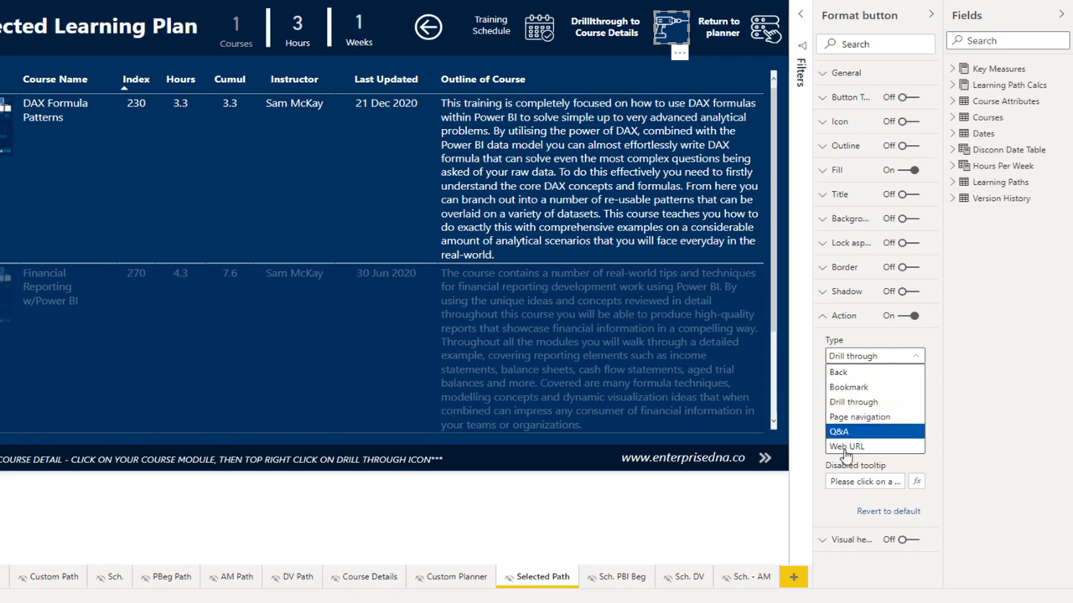
left_click(852, 404)
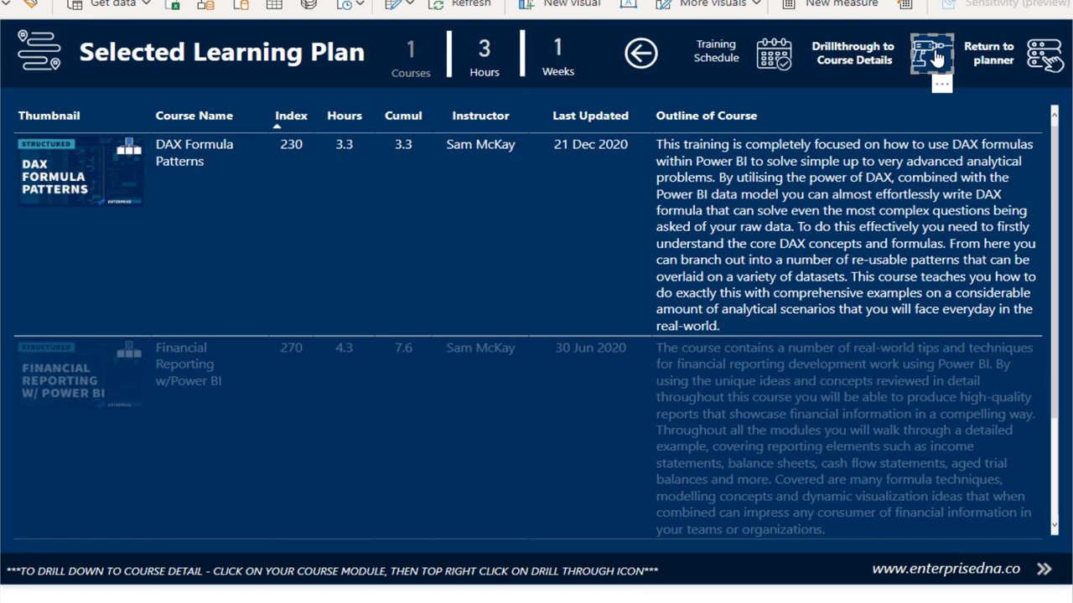
Use the Drillthrough to Course Details button to open DAX Formula Patterns' details page.
left_click(936, 57, "ctrl")
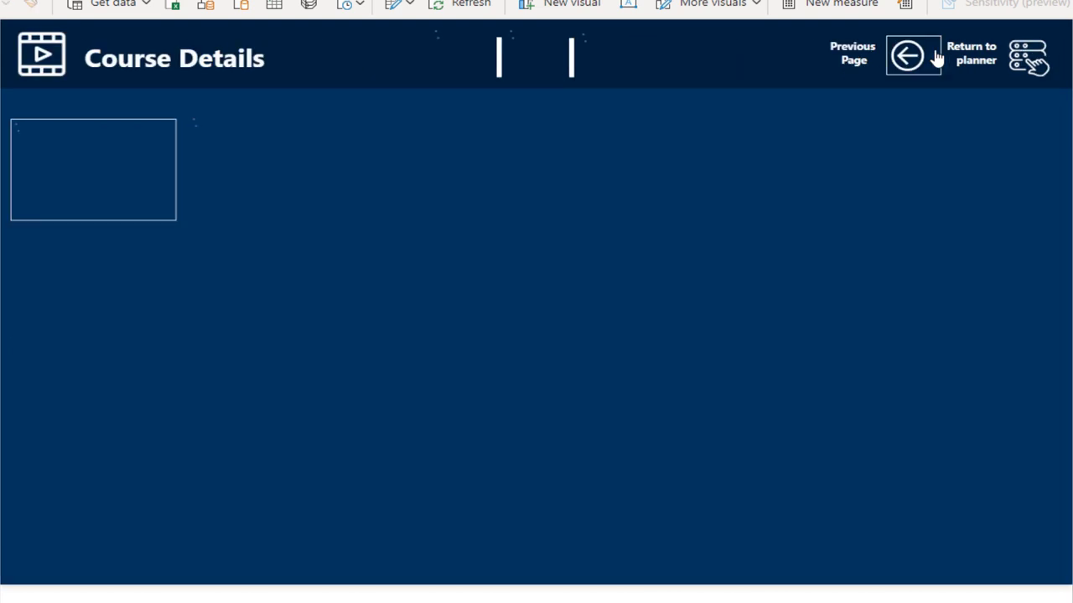